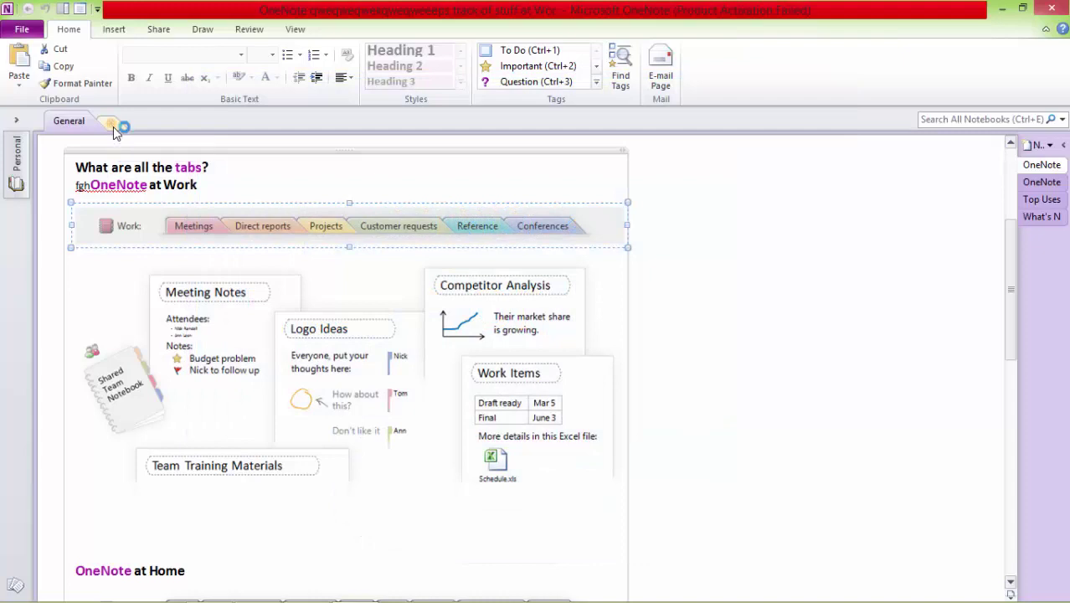
- Create a new section and insert the picture "Computer LIteracy paper" from the Basic Computer Books folder on My-Data (E:) into its page
click(113, 127)
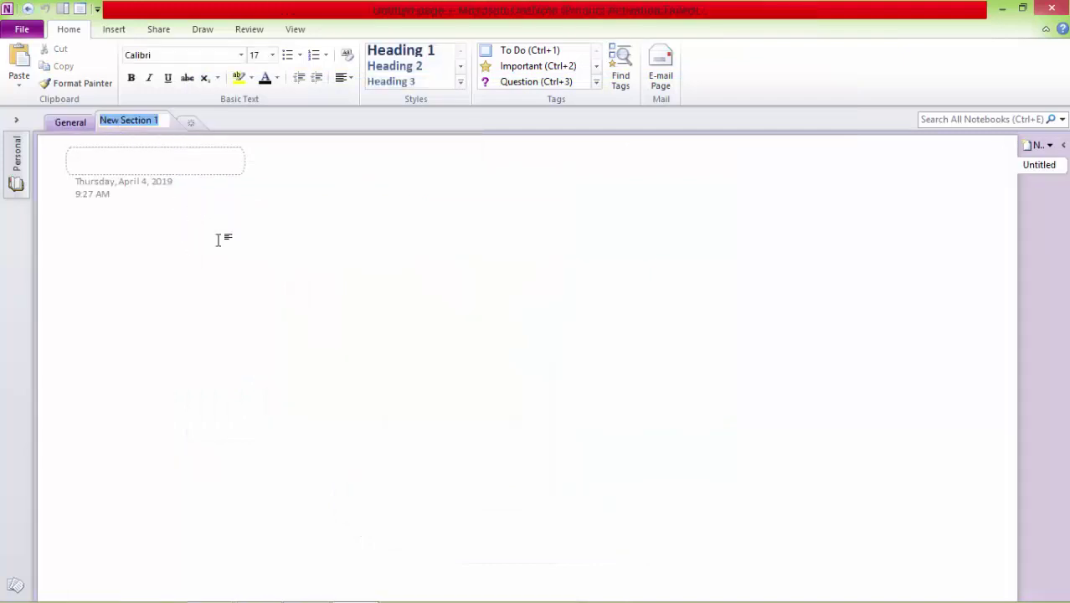
click(113, 30)
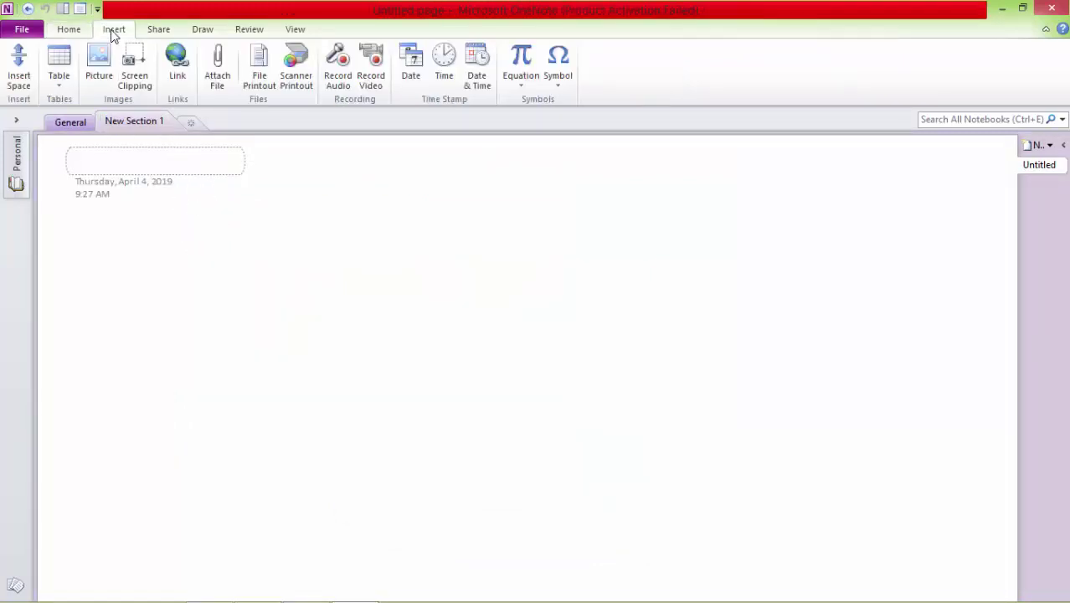
click(106, 75)
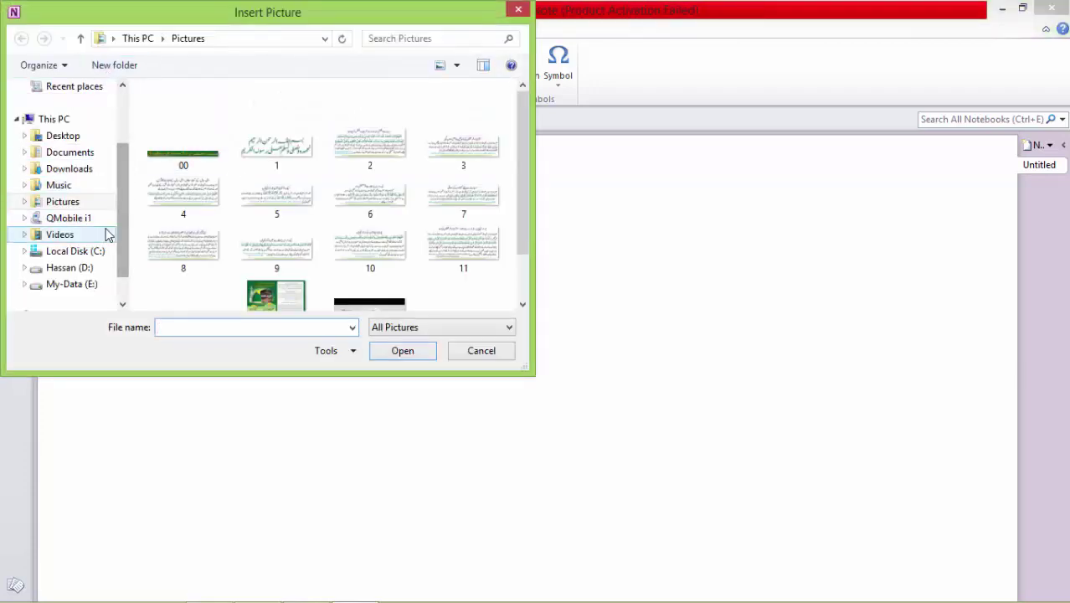
click(81, 286)
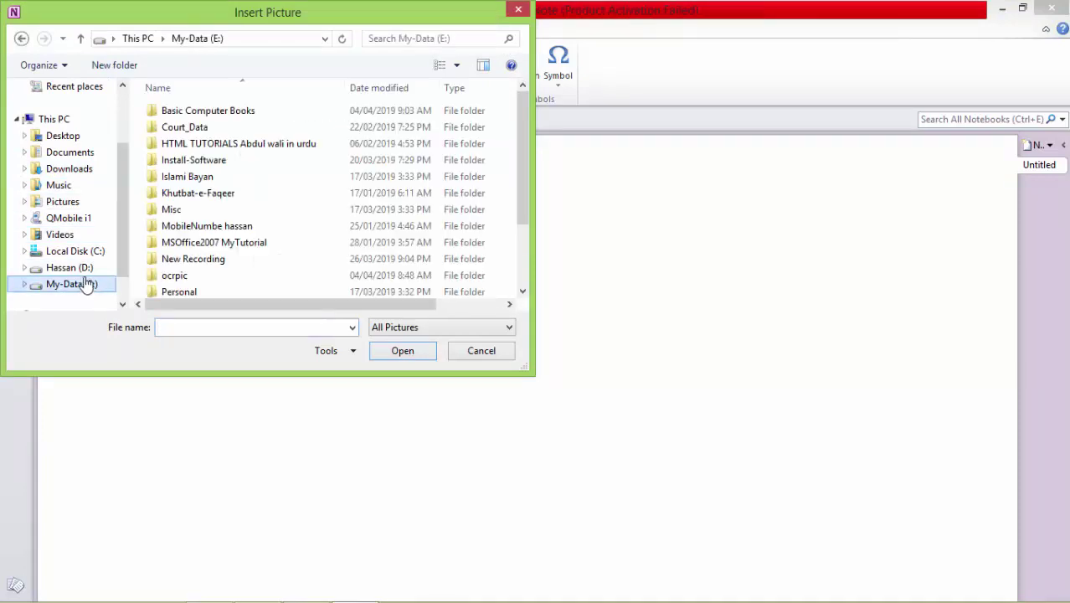
double_click(208, 115)
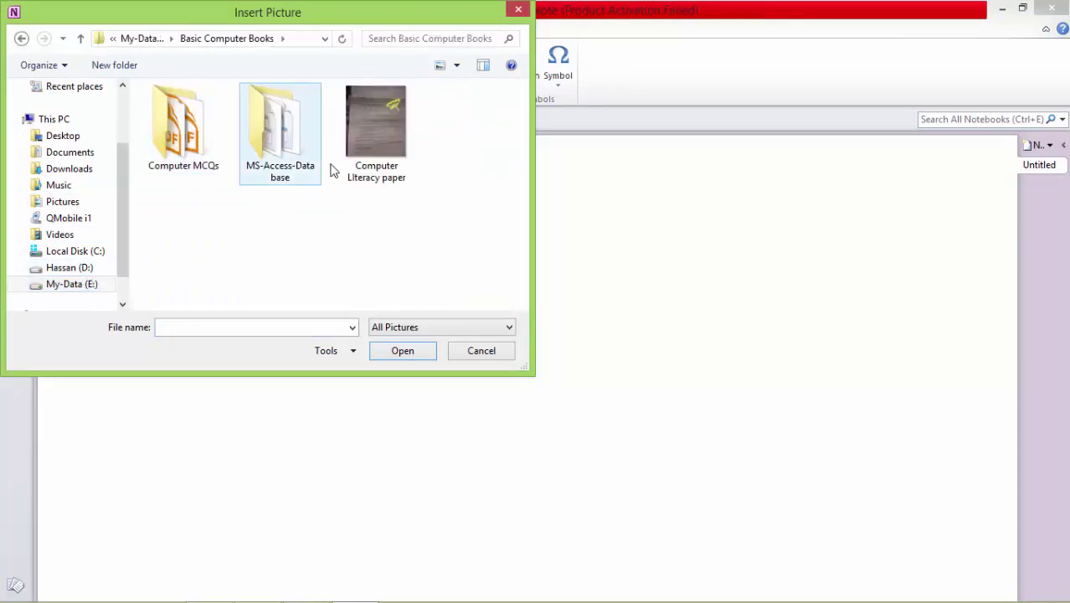
click(355, 150)
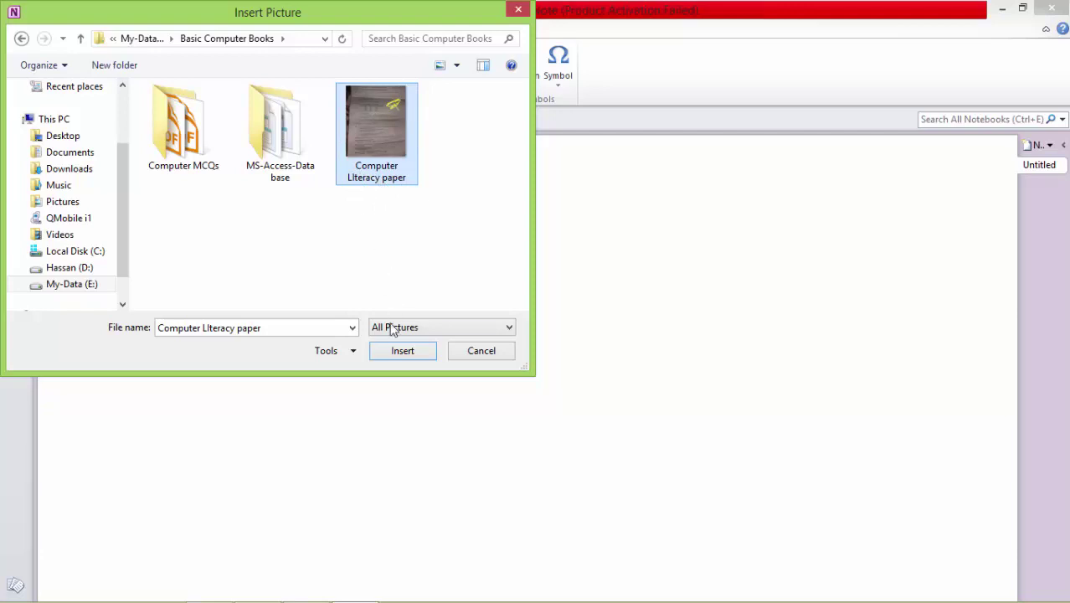
click(407, 355)
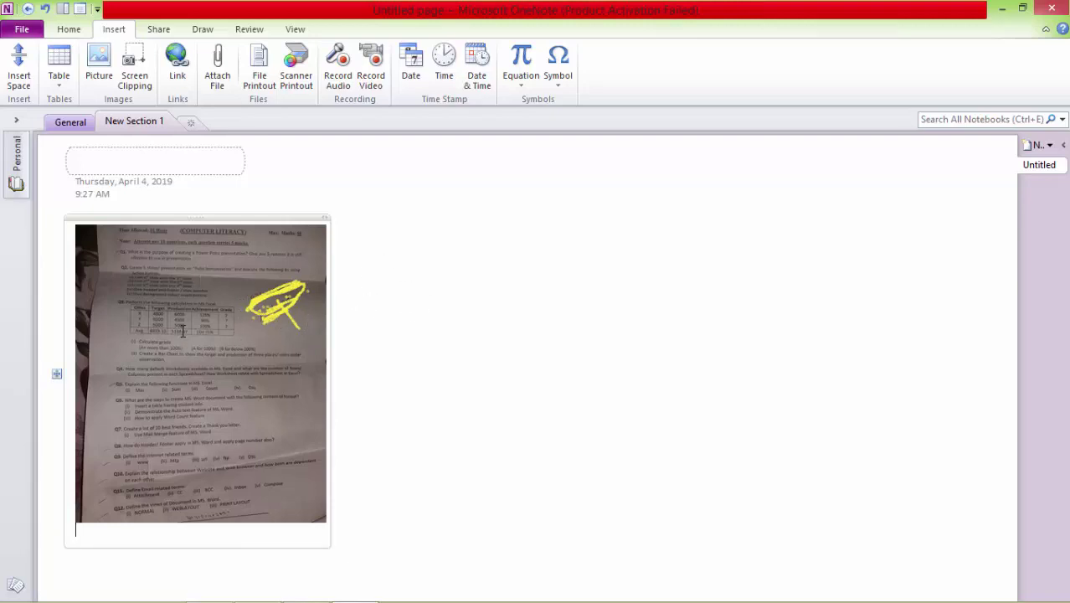
- Copy the text from the inserted exam paper picture
key(ctrl+a)
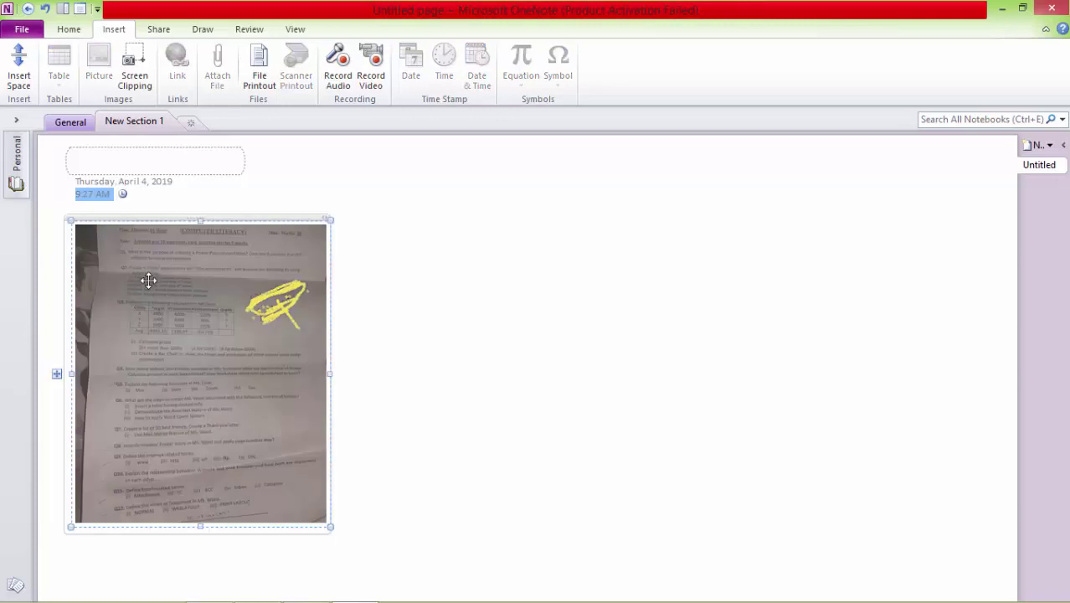
right_click(277, 225)
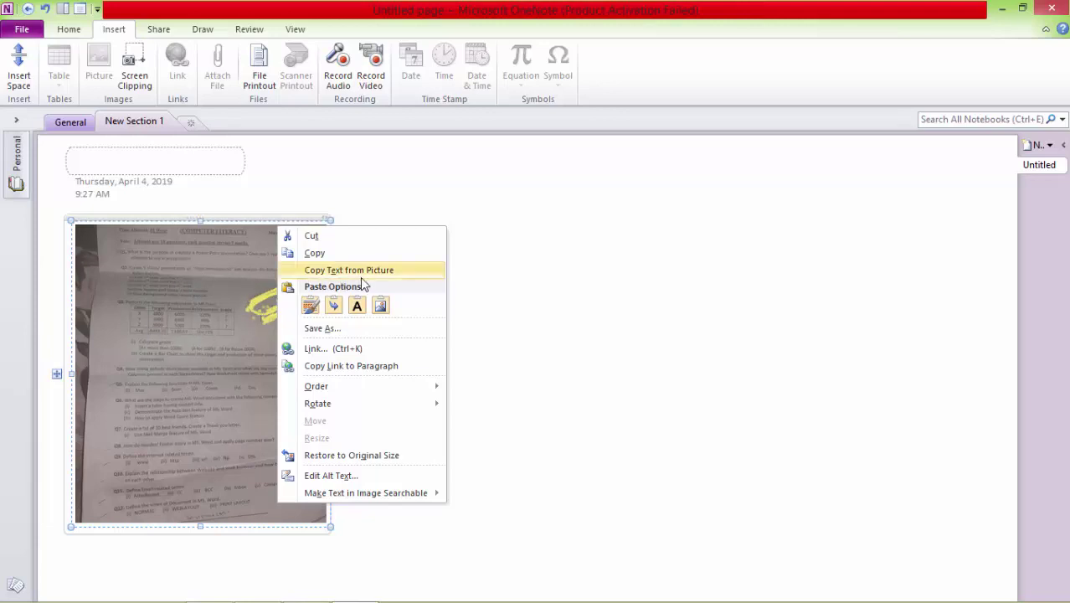
click(406, 270)
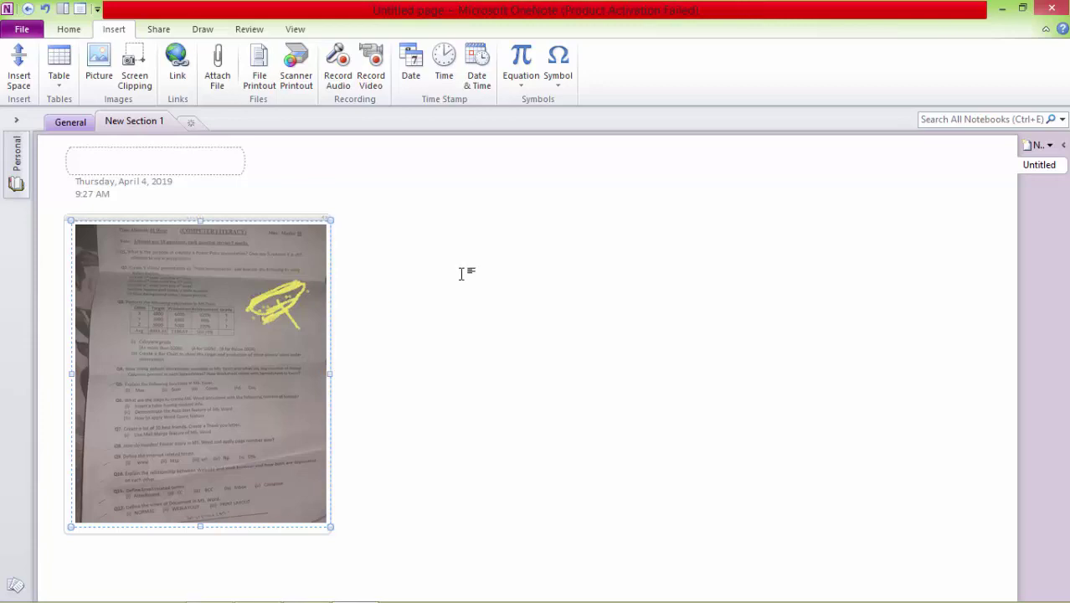
- Switch to the blank Word document and paste the copied text into it, keeping text only
key(alt+Tab)
click(269, 241)
right_click(269, 242)
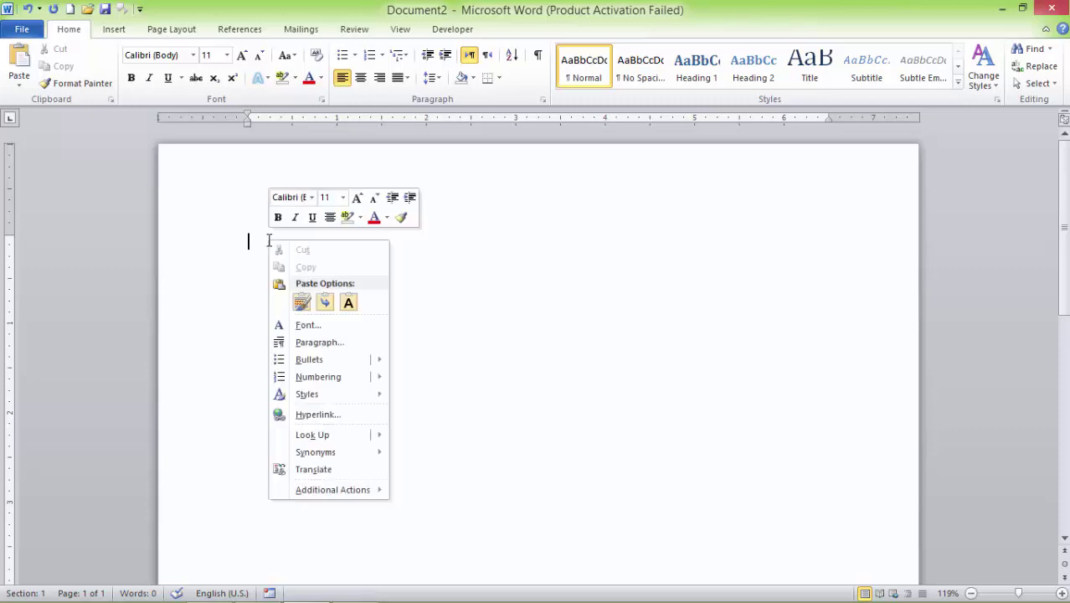
click(312, 302)
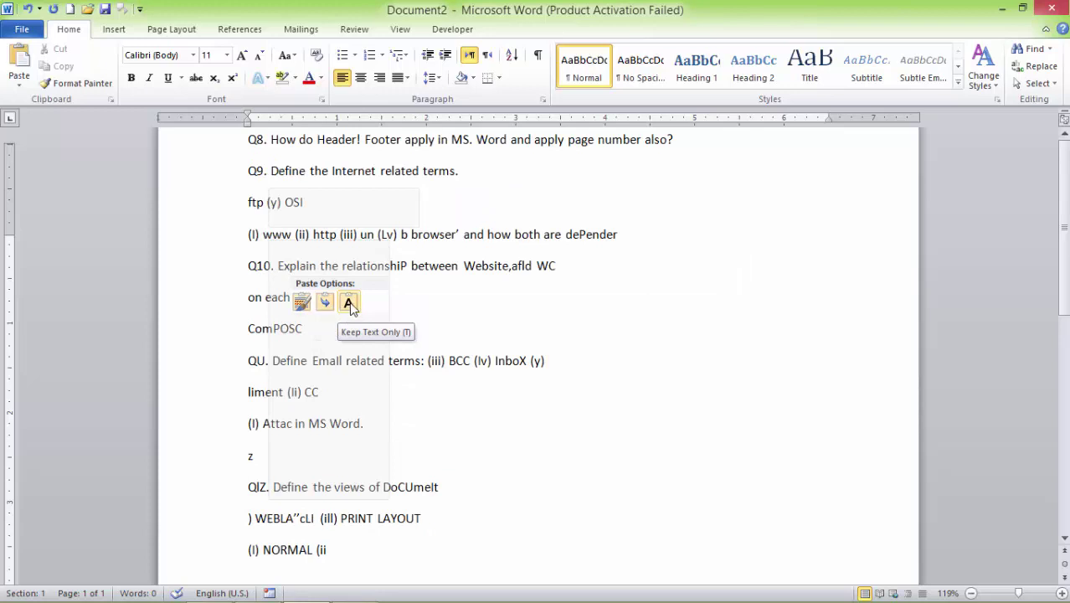
click(350, 303)
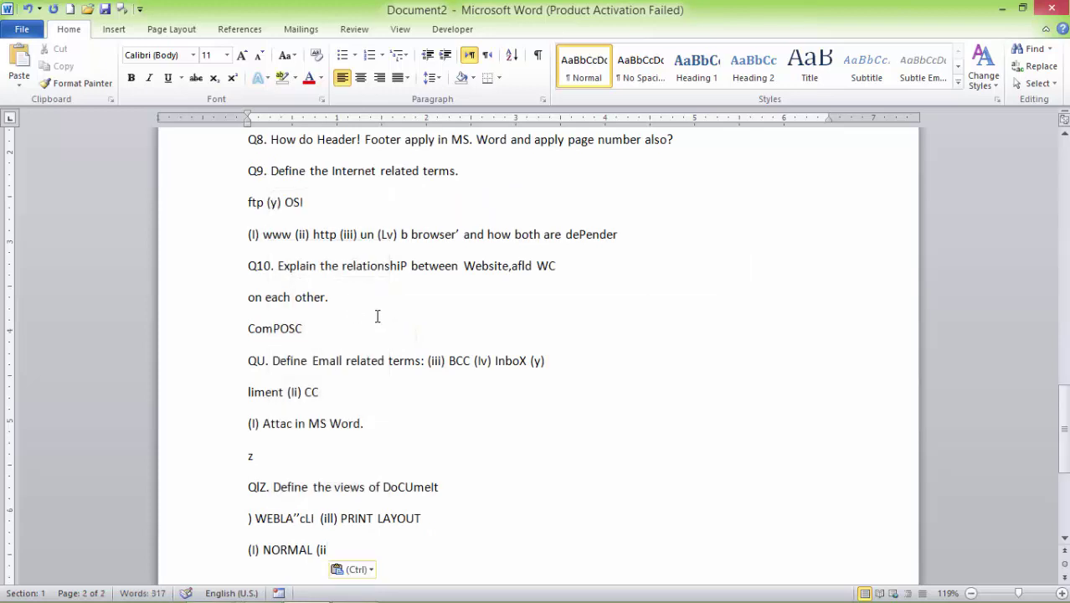
- Review the pasted exam questions across both pages of the document
scroll(377, 317, up, 14)
scroll(377, 317, up, 11)
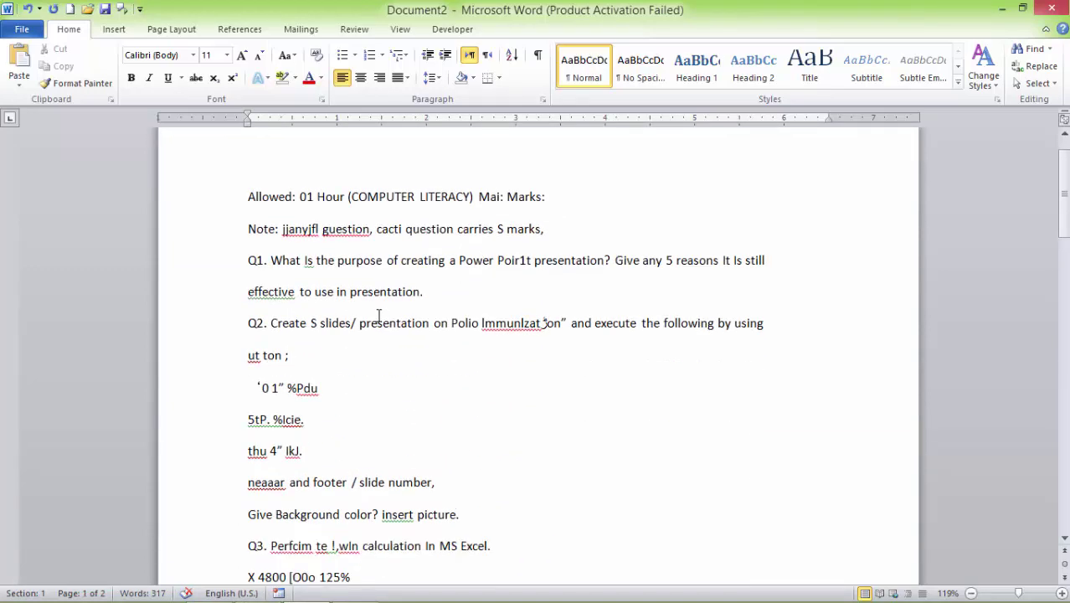
click(447, 306)
scroll(439, 342, down, 10)
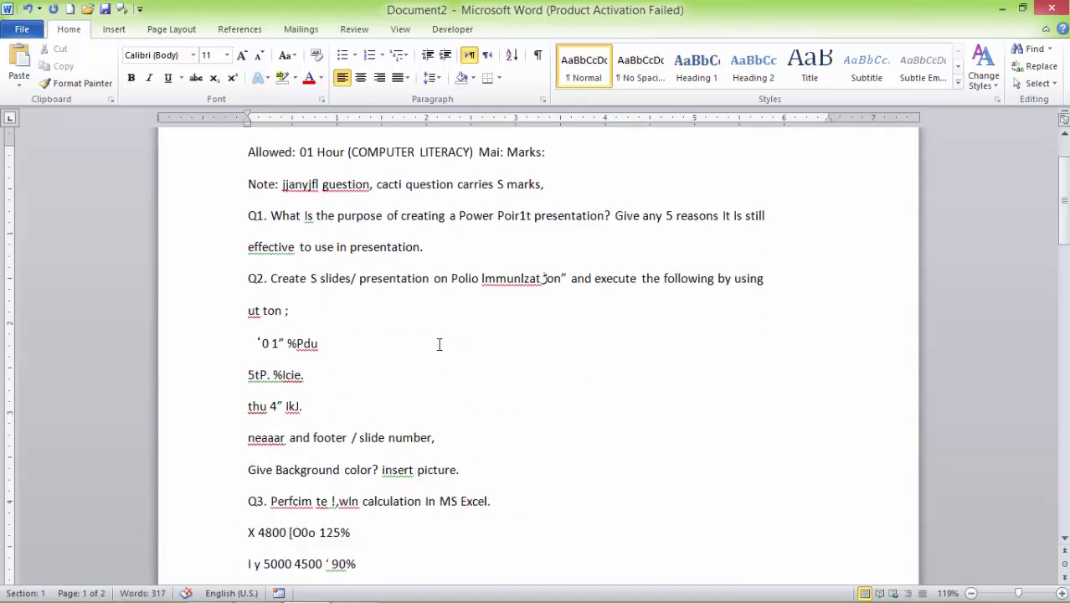
scroll(440, 343, down, 3)
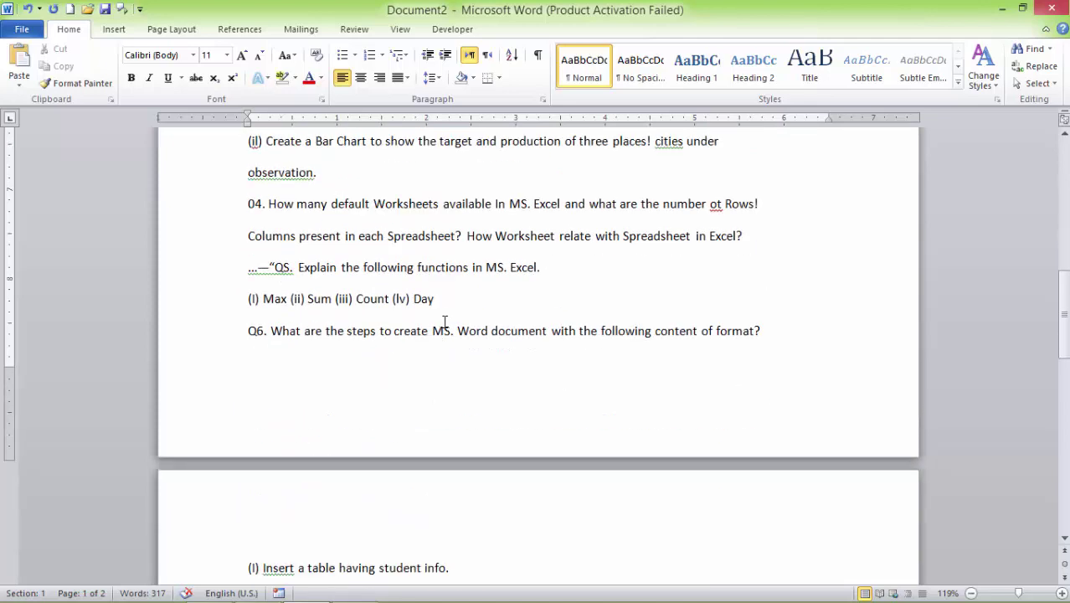
click(453, 310)
scroll(450, 313, down, 7)
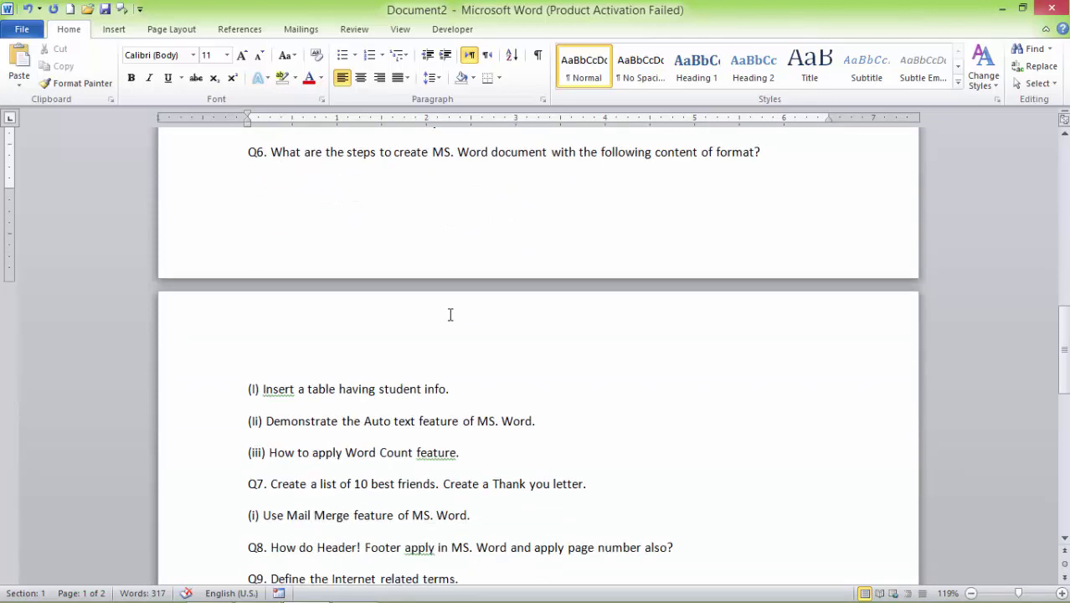
- Switch to File Explorer and open the PDF "1-Computer History" from the Basic Computer Books folder
key(alt+Tab)
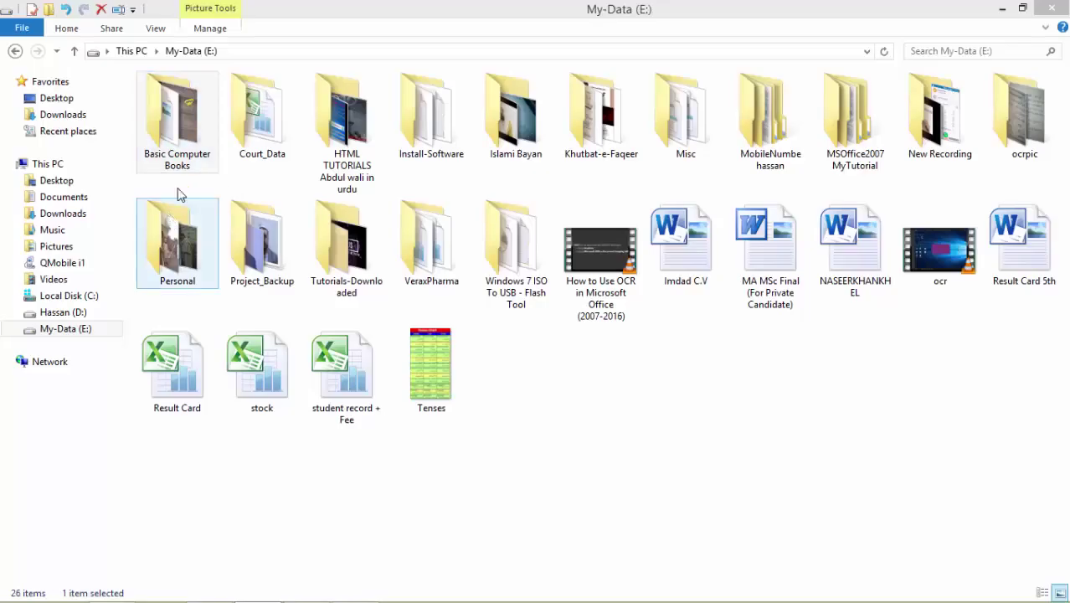
double_click(177, 141)
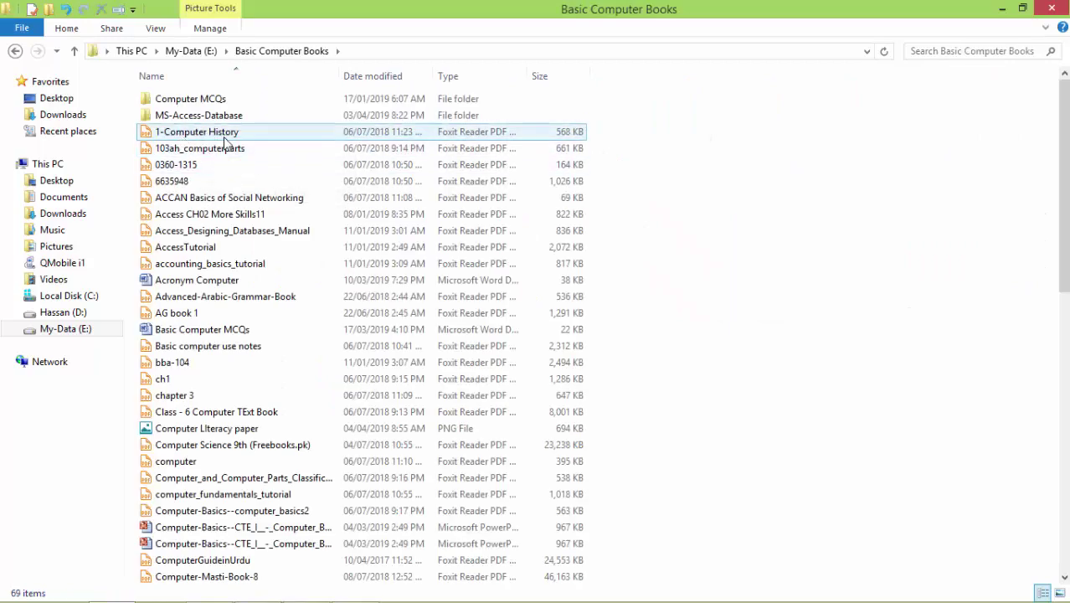
double_click(224, 138)
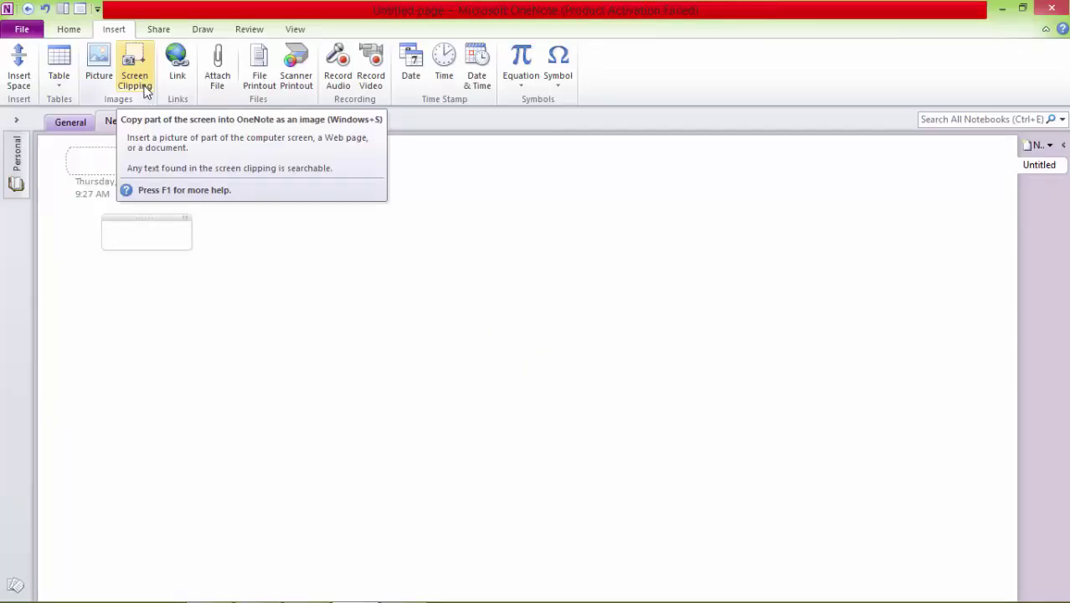
- Insert a screen clipping of the PDF's heading "2.4 The First GUI Computer" and its first paragraph into the OneNote page
click(144, 88)
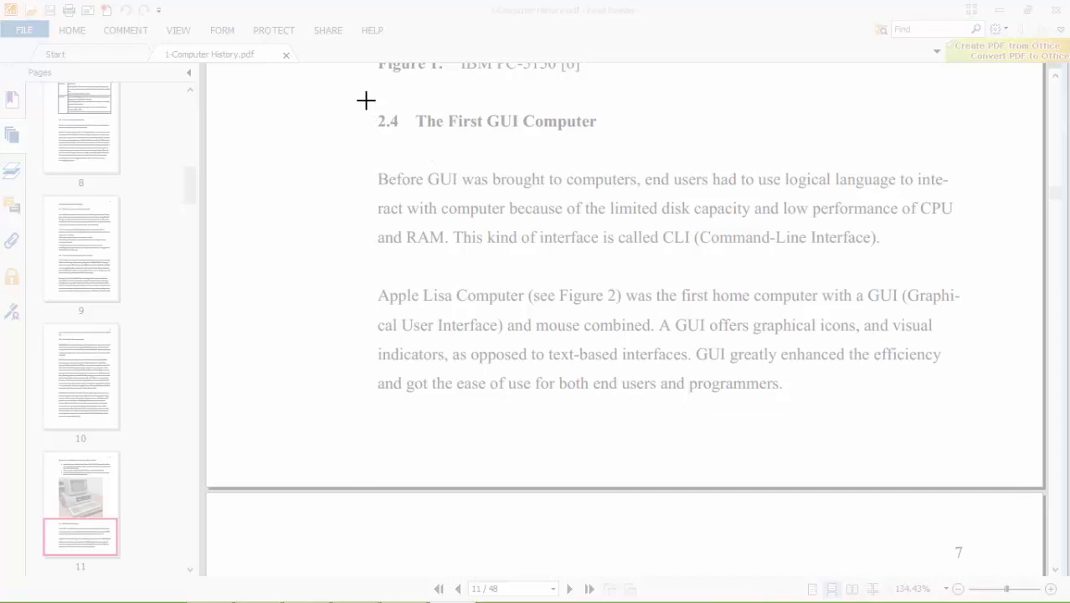
drag(366, 101, 537, 235)
drag(656, 269, 971, 267)
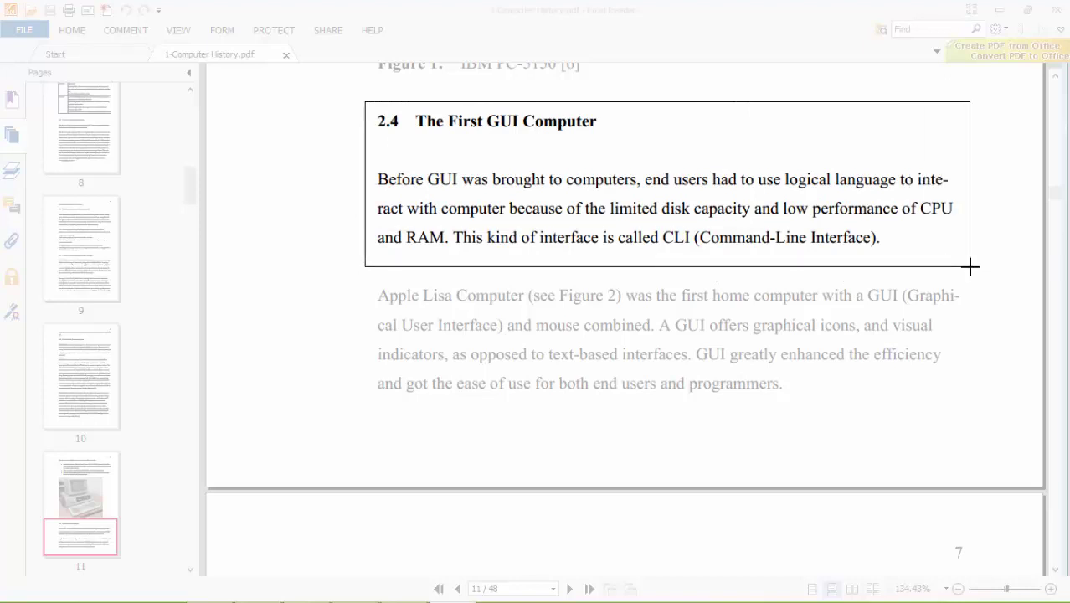
drag(971, 267, 971, 267)
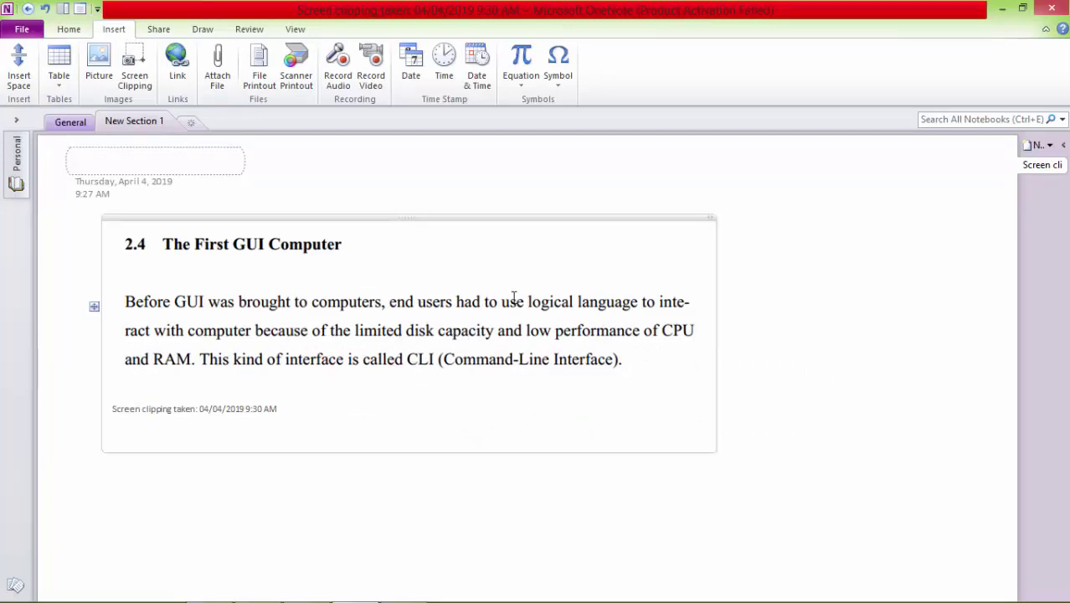
- Copy the text from the screen clipping of section 2.4
click(455, 231)
right_click(459, 222)
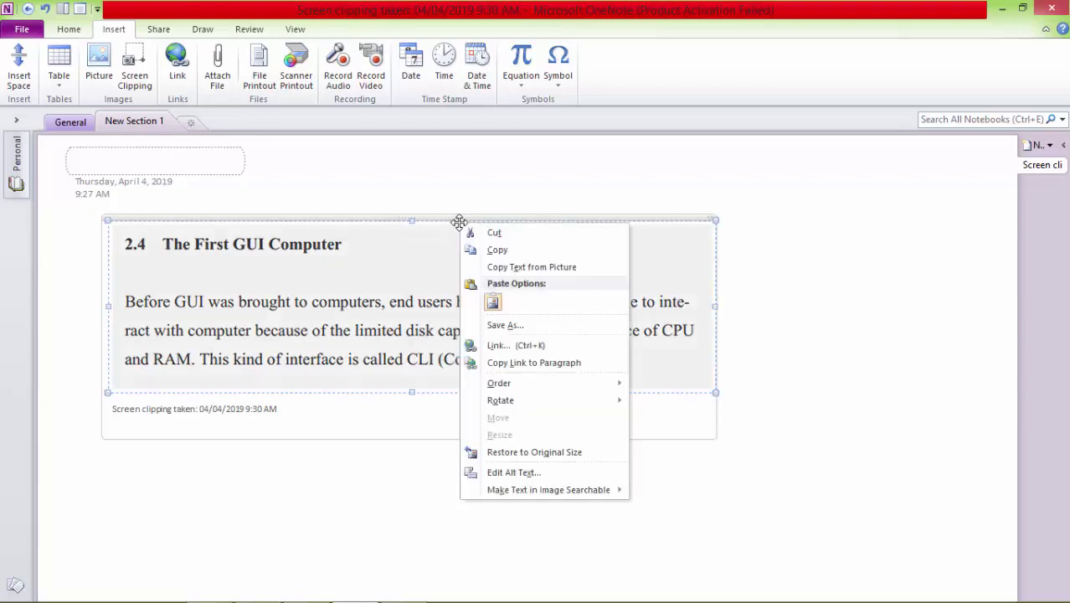
click(600, 273)
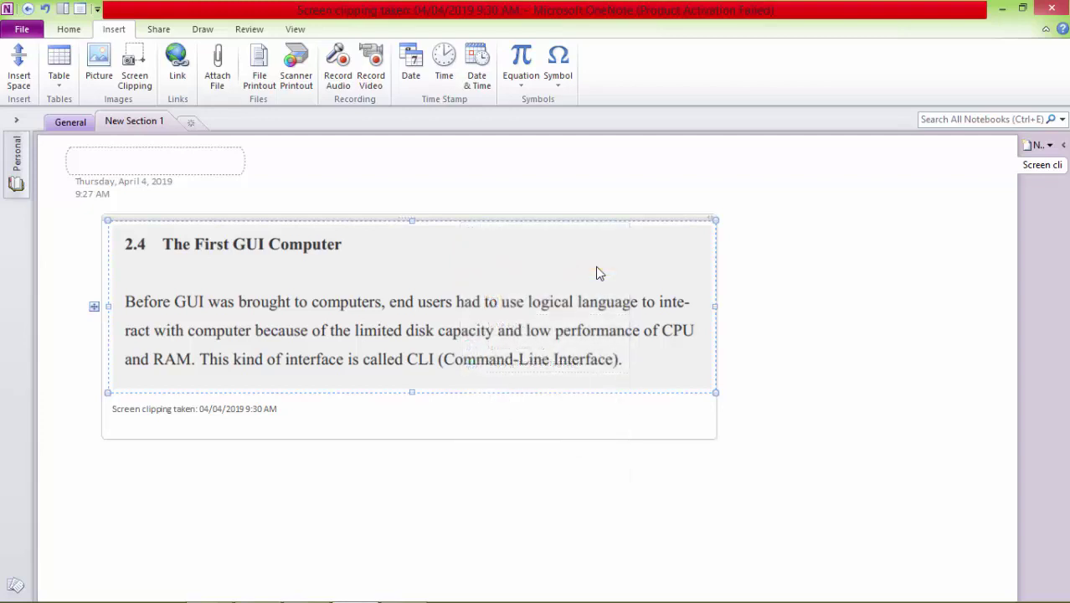